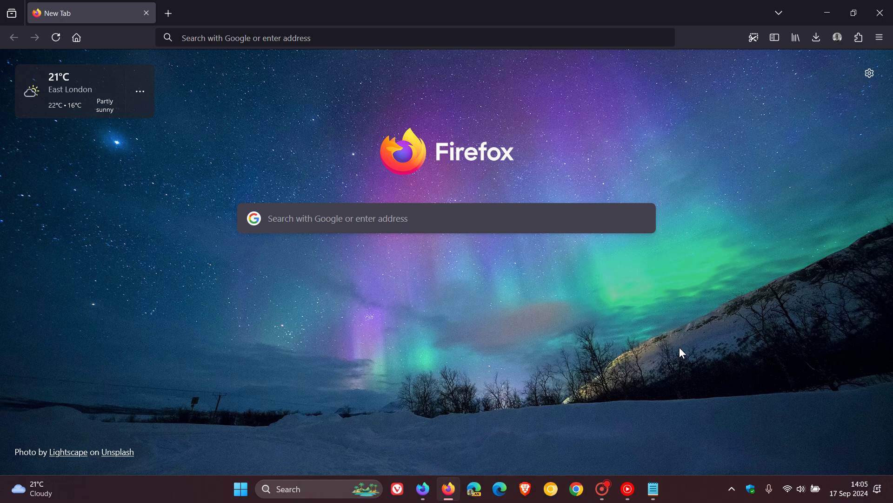
Look through the New Tab settings and Firefox Labs experimental features, then close the customize panel
left_click(869, 75)
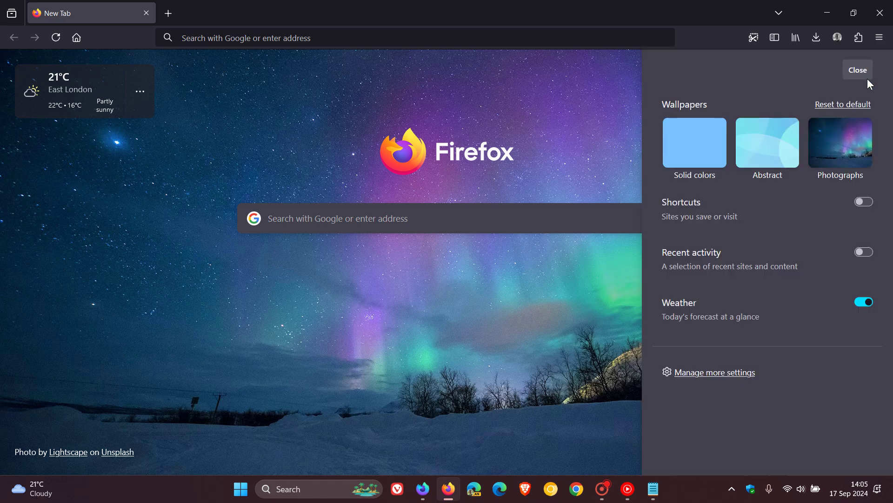
left_click(740, 375)
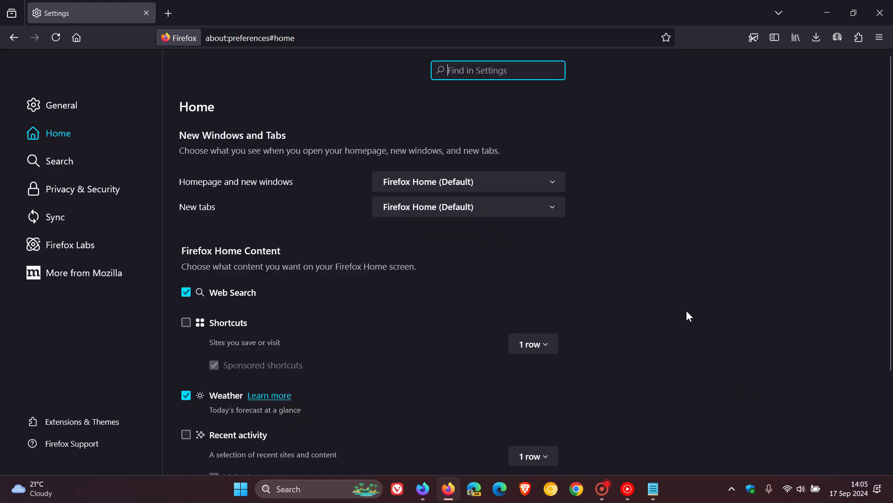
left_click(81, 245)
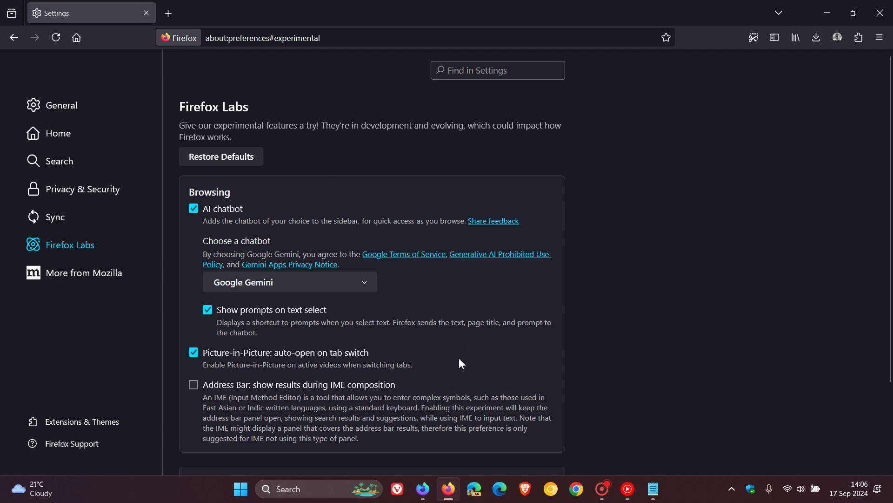
scroll(662, 279, "down", 2)
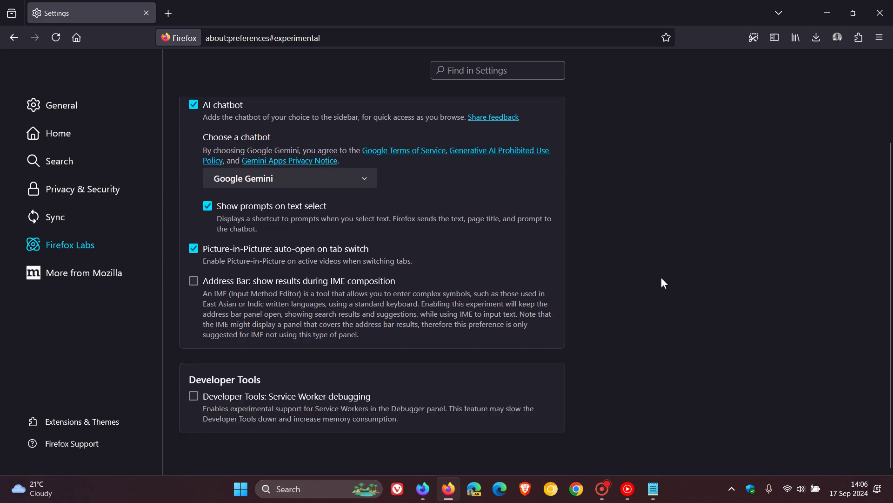
scroll(662, 281, "up", 2)
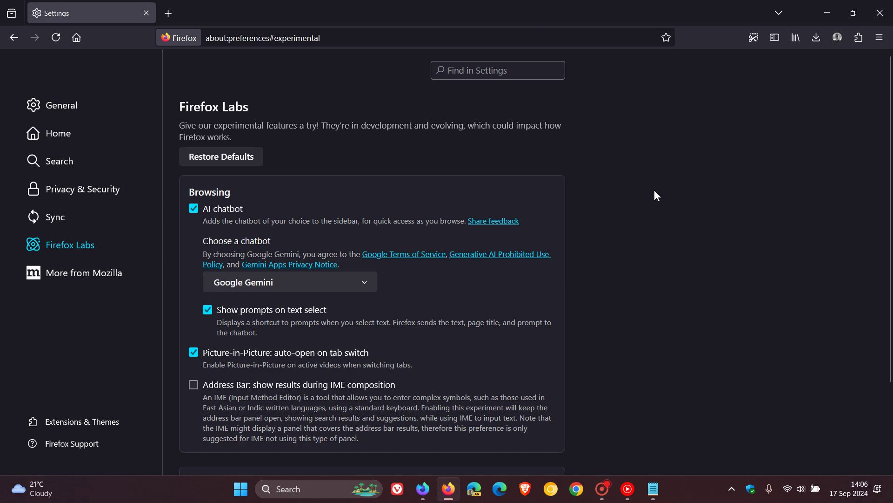
left_click(77, 38)
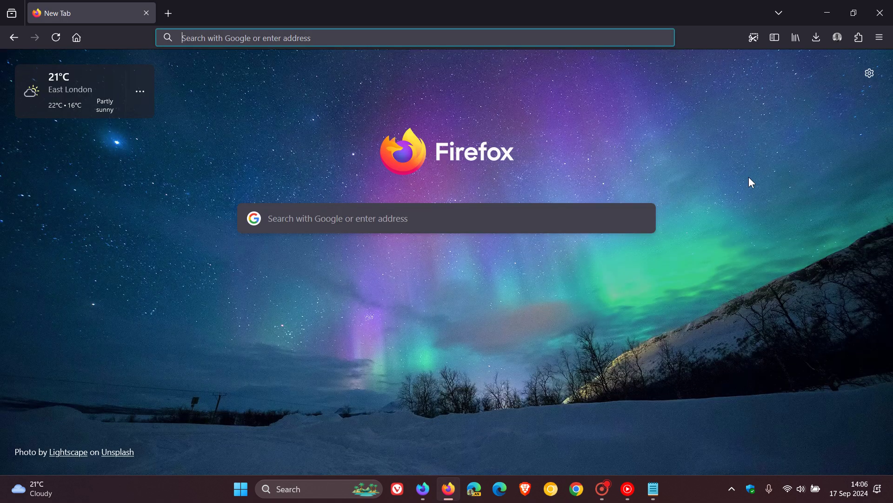
left_click(874, 74)
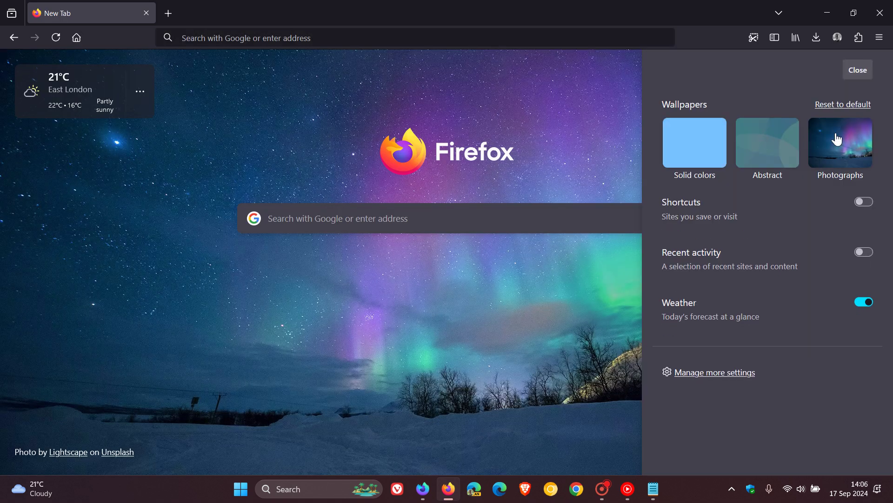
left_click(562, 100)
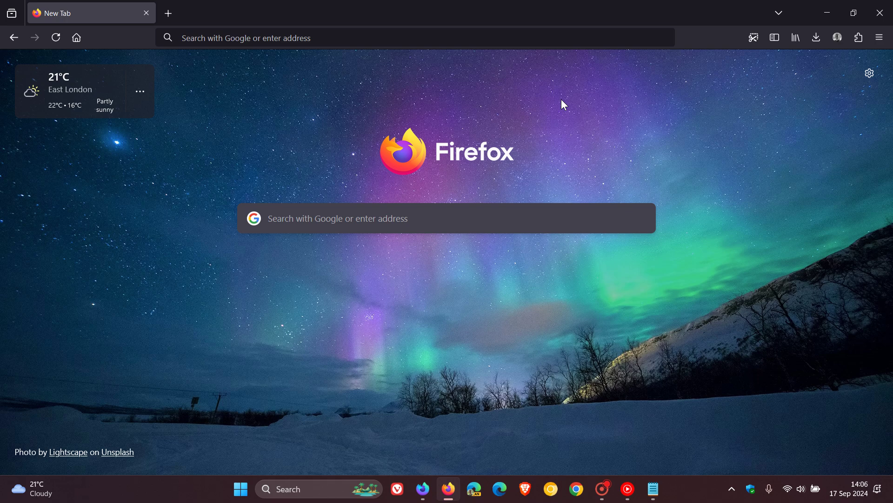
Bring Nightly forward, check its version 132.0a1 in About Nightly, and close the dialog
left_click(423, 489)
left_click(887, 43)
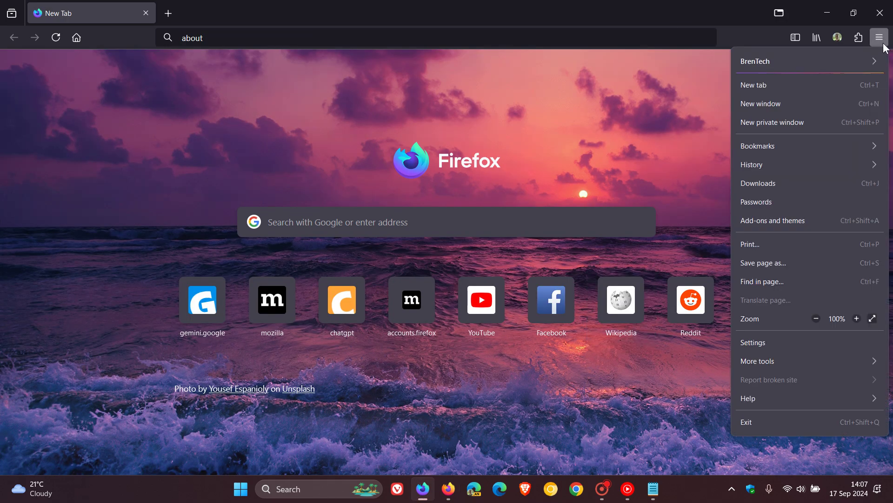
left_click(806, 403)
left_click(785, 197)
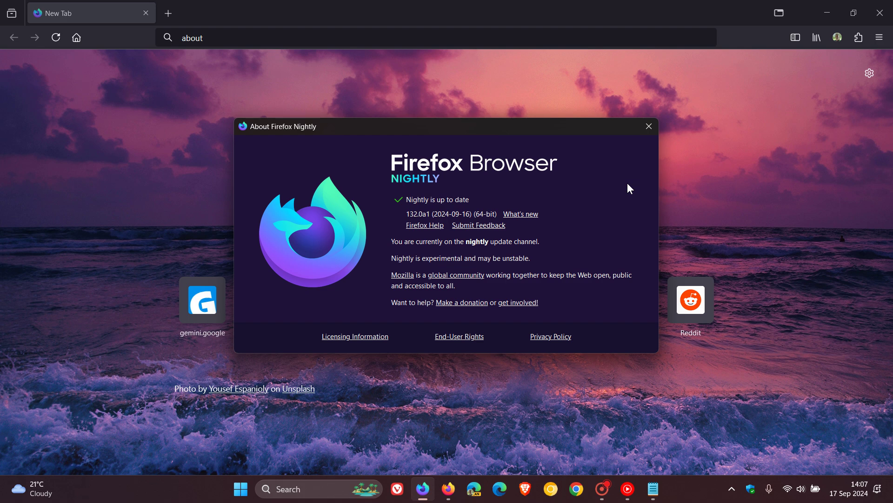
left_click(649, 126)
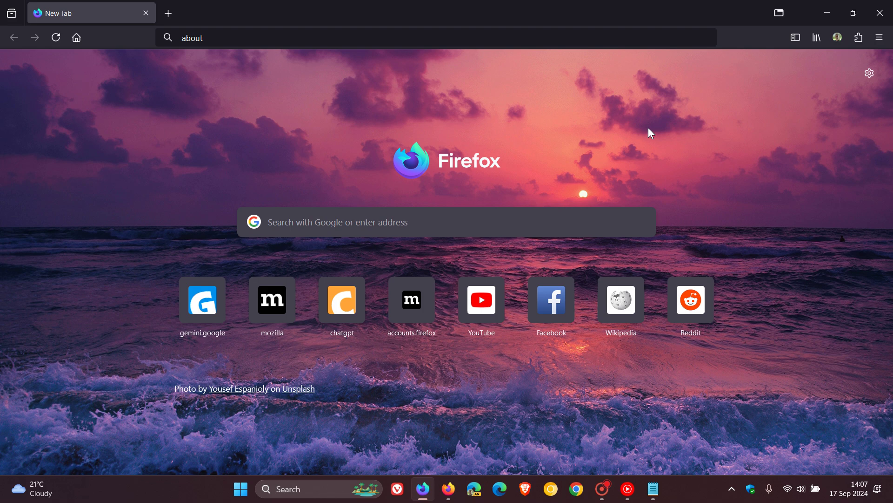
Bring the regular Firefox window forward and open then close its New Tab customize panel
left_click(449, 487)
left_click(870, 73)
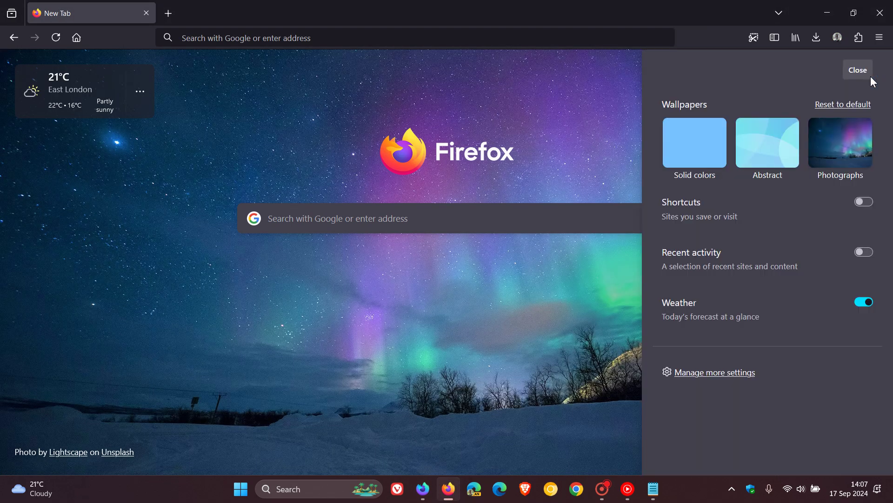
left_click(534, 113)
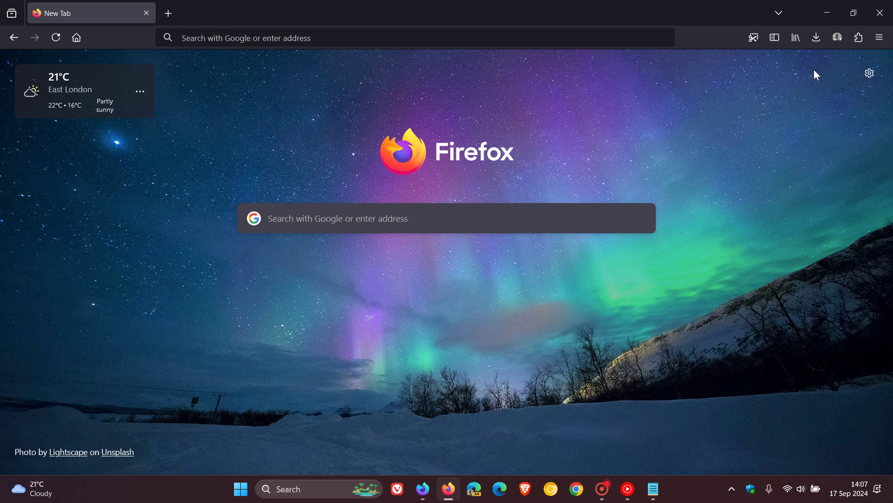
left_click(871, 73)
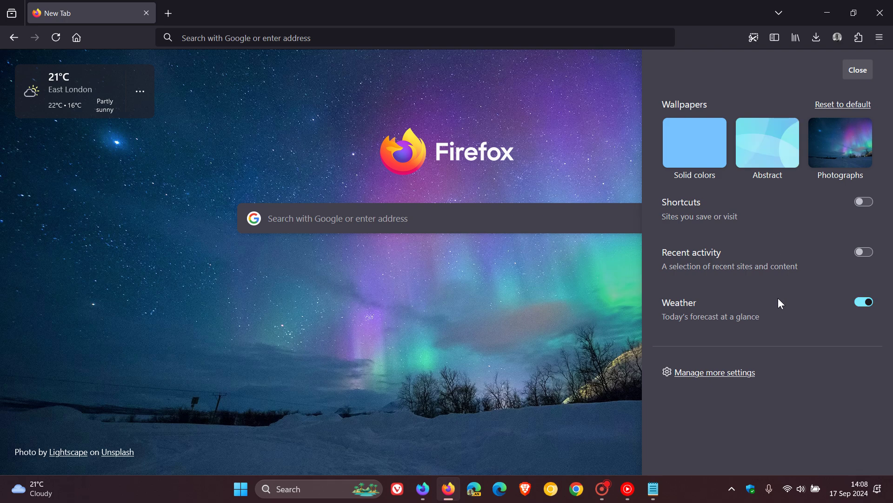
left_click(858, 70)
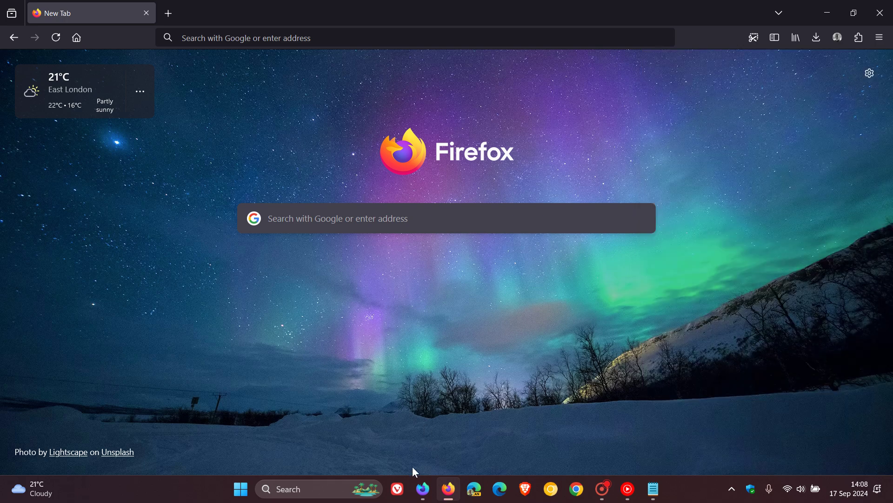
Switch to Nightly and enable Recommended stories in its New Tab personalization panel
left_click(423, 488)
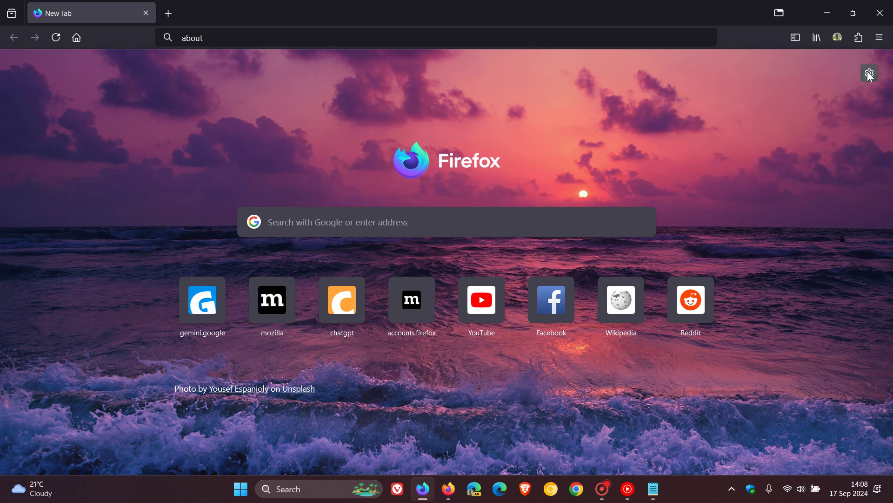
left_click(870, 75)
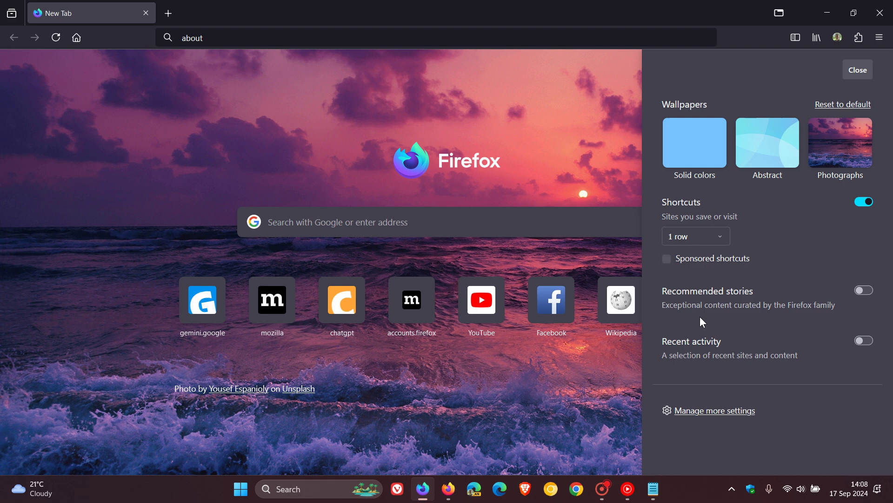
left_click(865, 292)
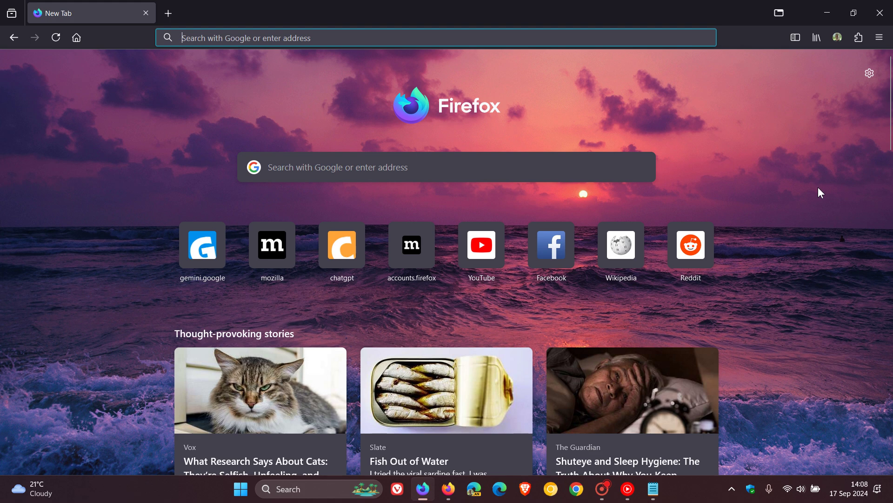
scroll(815, 222, "down", 3)
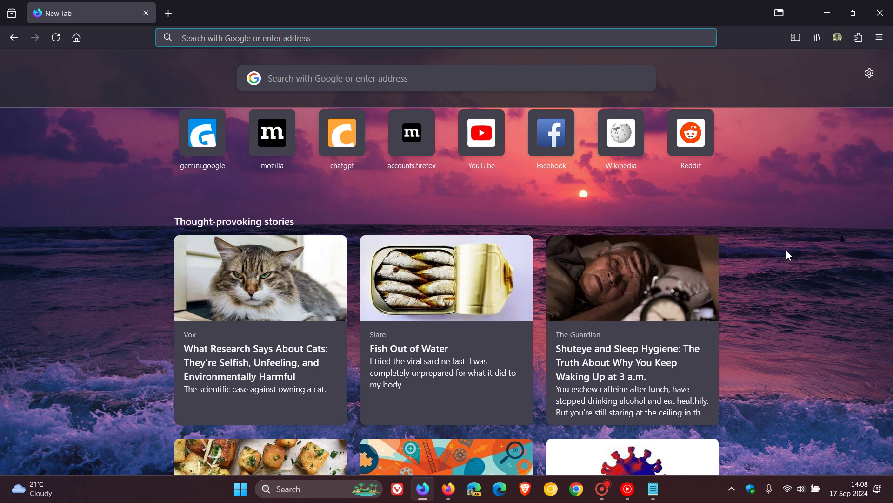
scroll(787, 250, "down", 6)
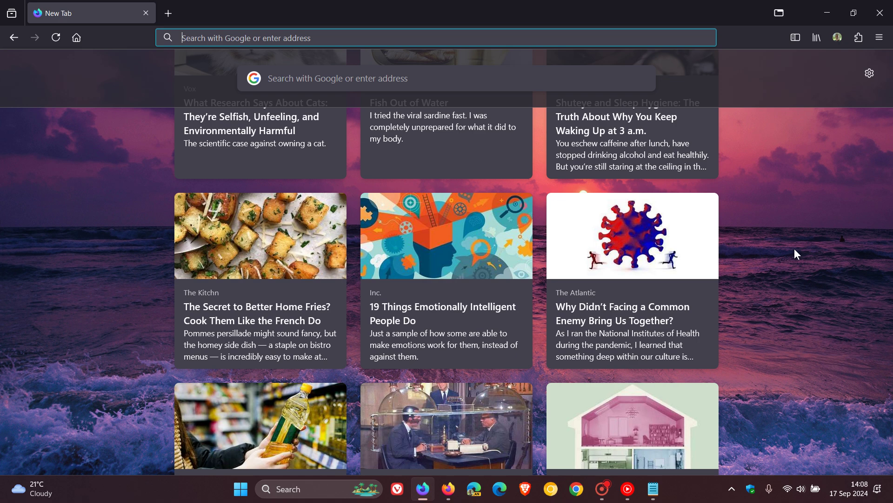
scroll(795, 250, "up", 8)
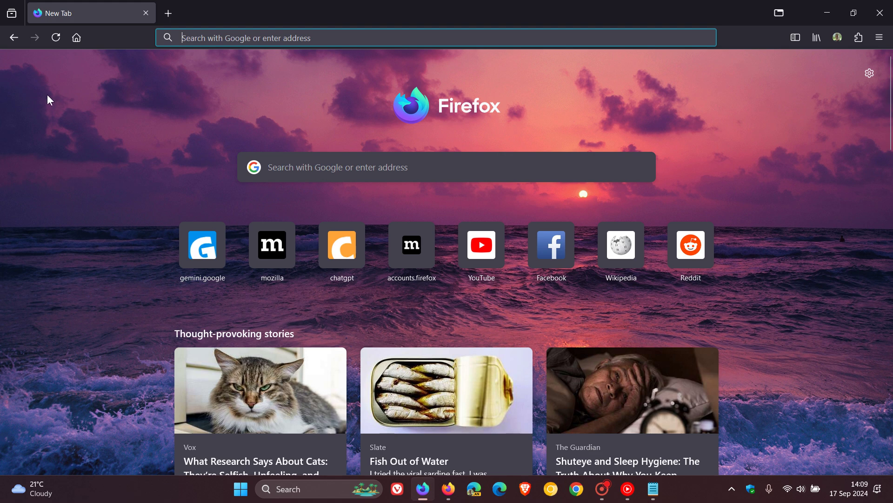
Open a new tab to about:config and accept the risk warning
left_click(169, 14)
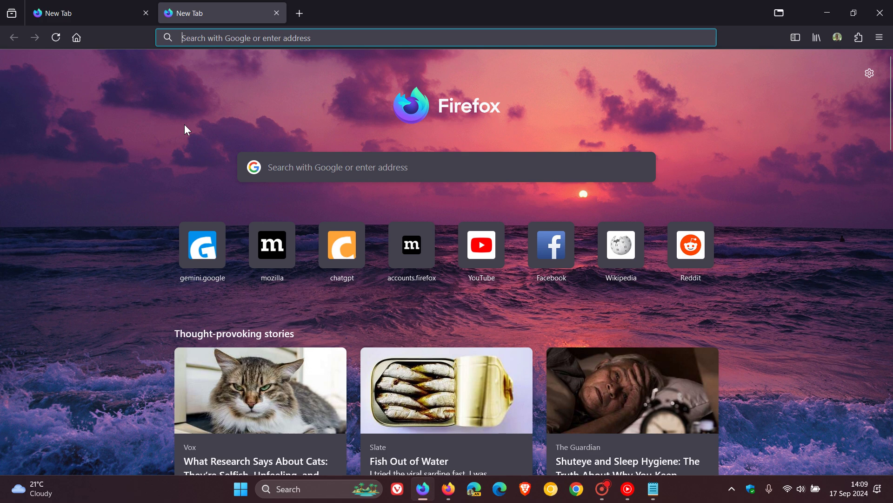
type("about")
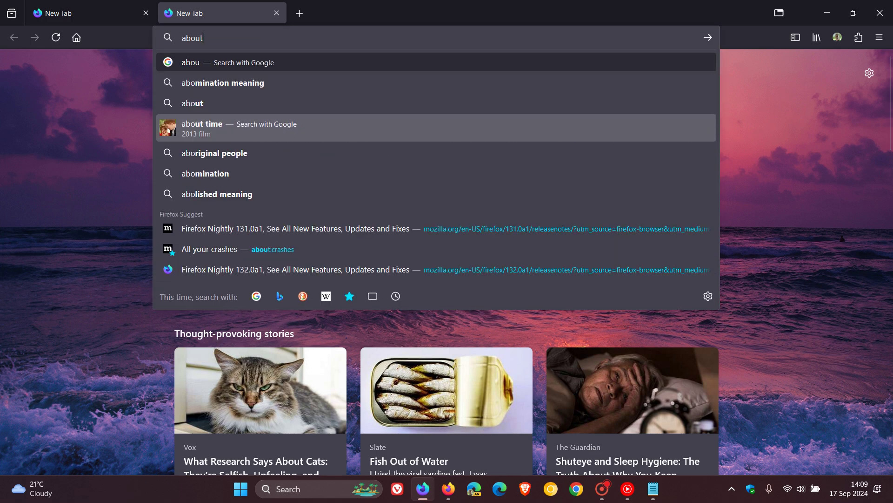
type(":")
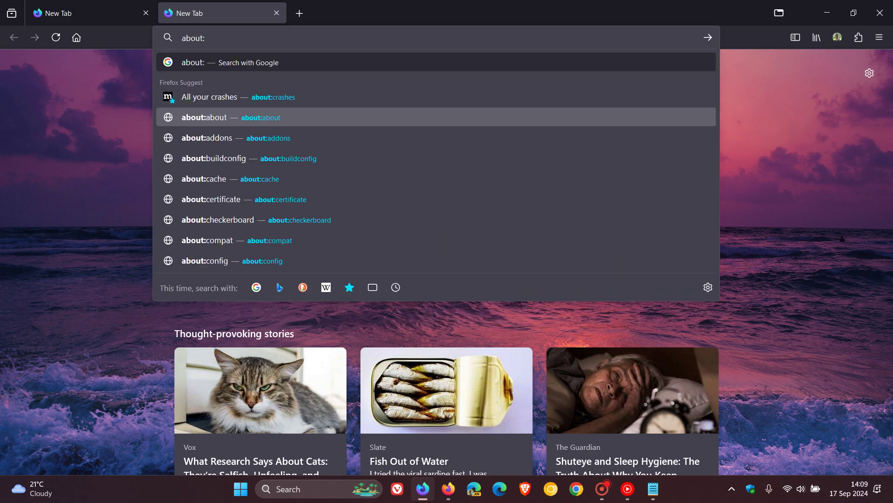
left_click(266, 265)
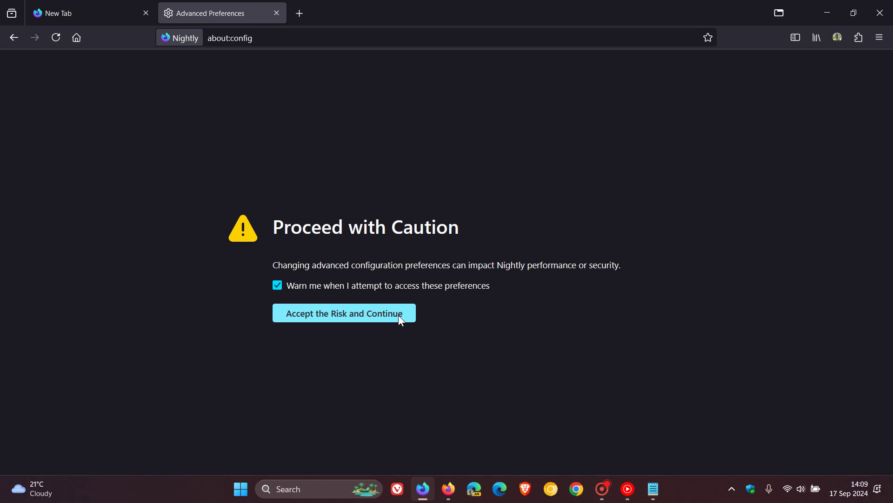
left_click(399, 316)
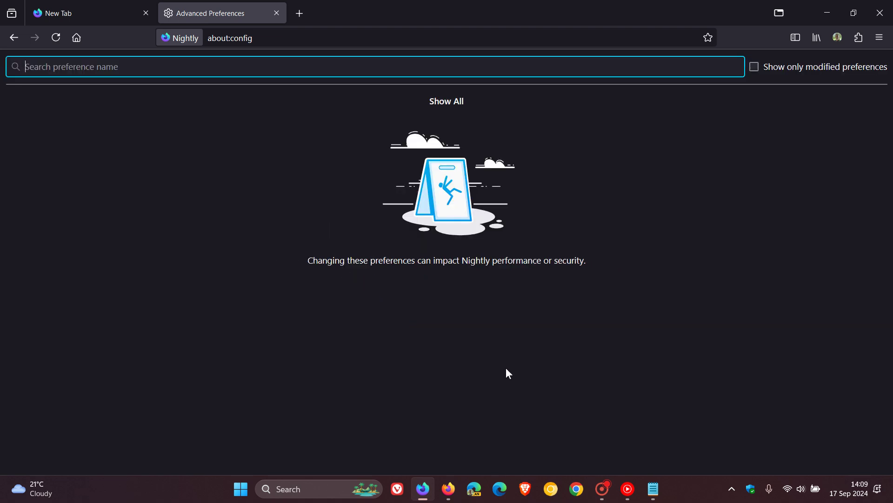
Copy browser.newtabpage.activity-stream.newtabLayouts.variant-b from Notepad, then minimize Notepad
left_click(654, 488)
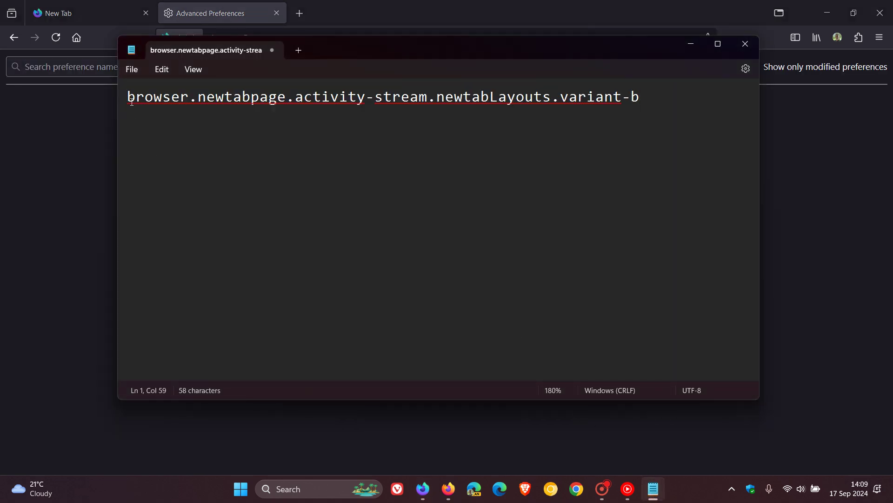
left_click_drag(128, 96, 628, 96)
right_click(535, 95)
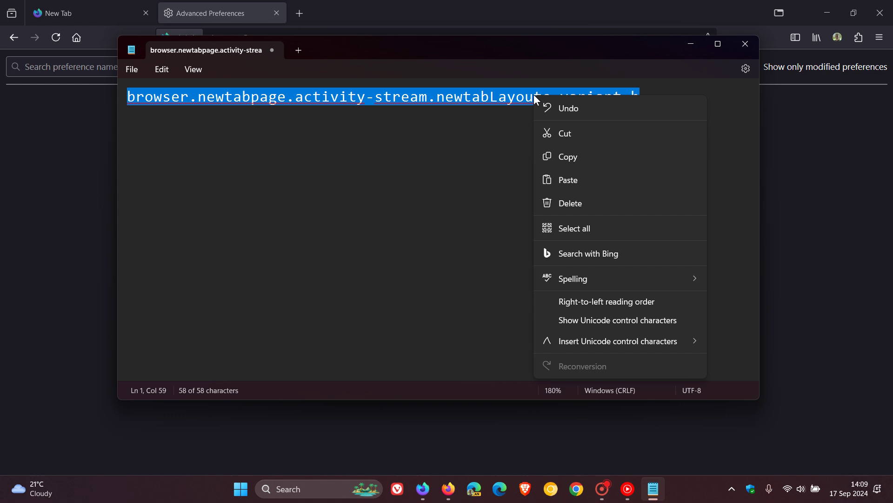
left_click(569, 156)
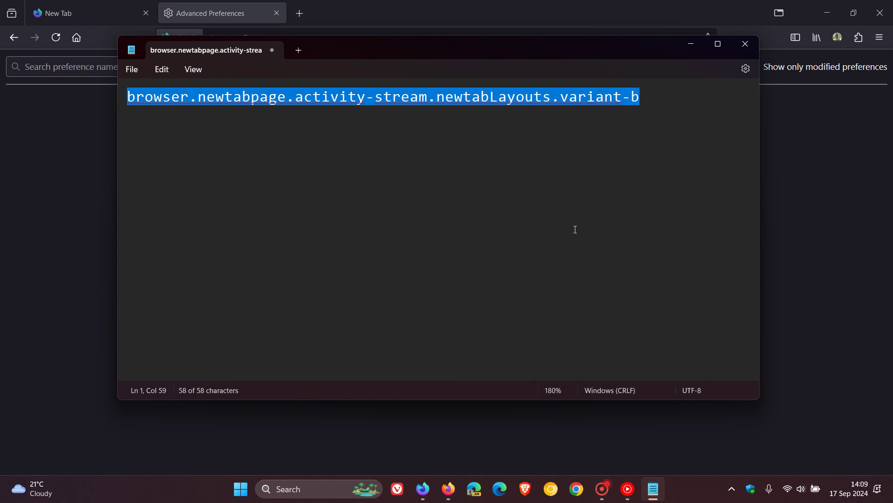
left_click(688, 44)
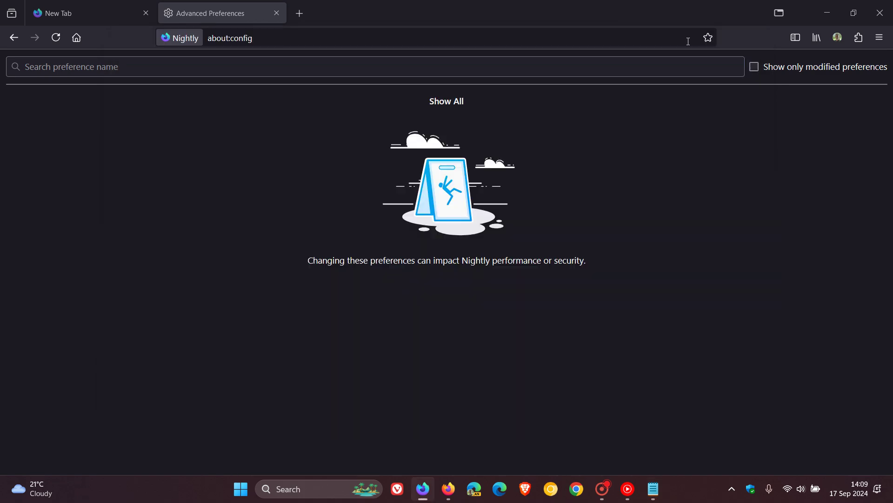
Paste the variant-b preference name into the about:config search and toggle it to true
right_click(211, 70)
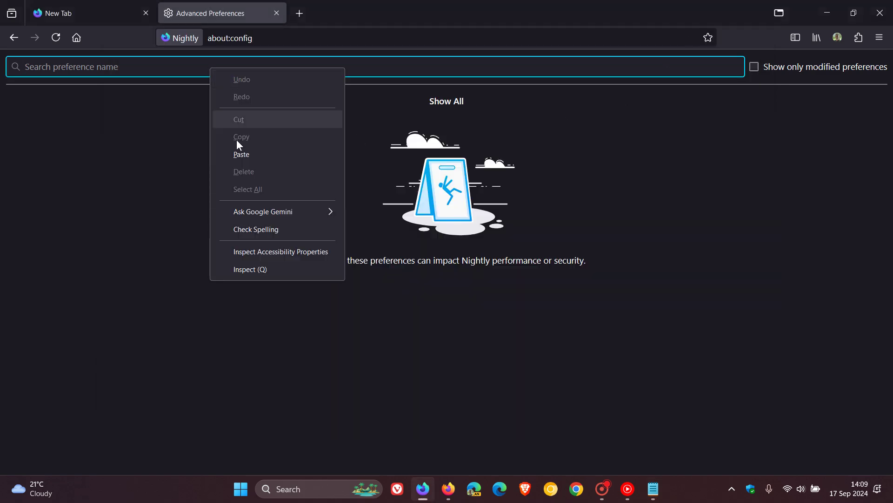
left_click(248, 153)
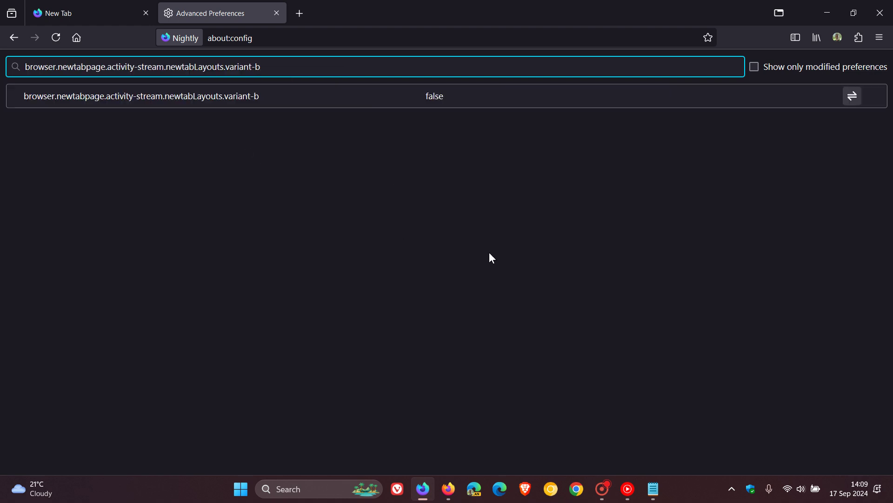
left_click(852, 97)
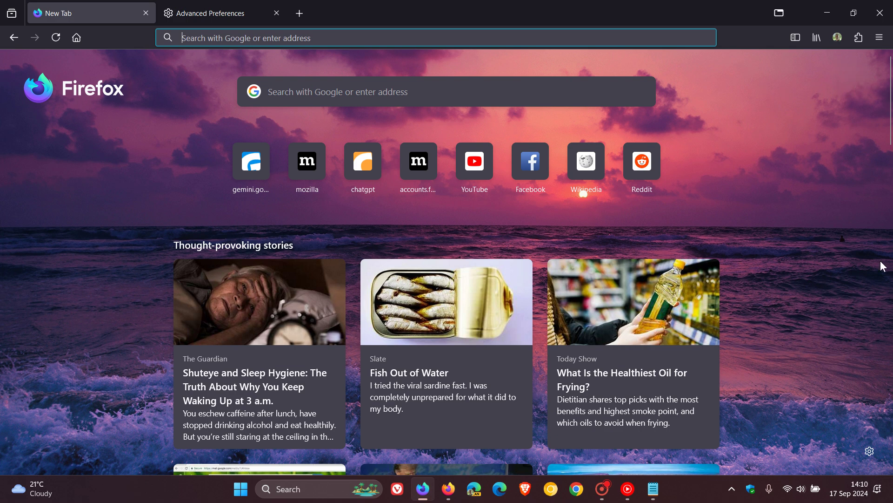
left_click(870, 451)
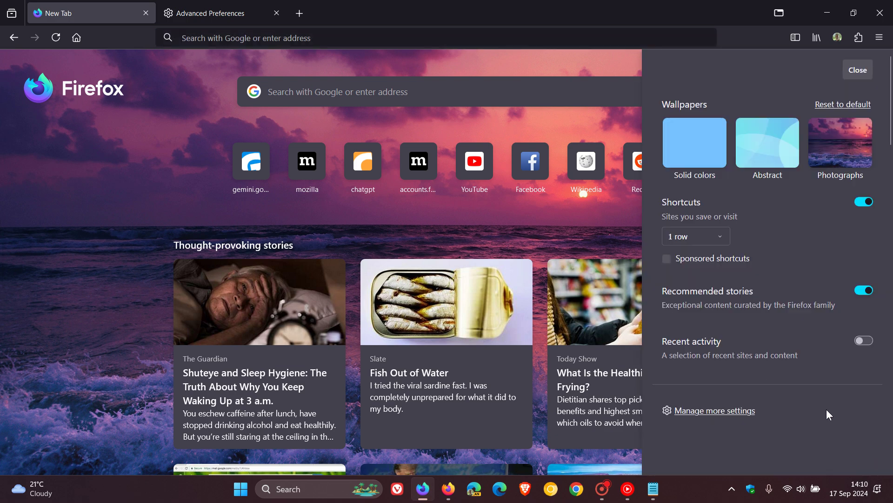
left_click(122, 247)
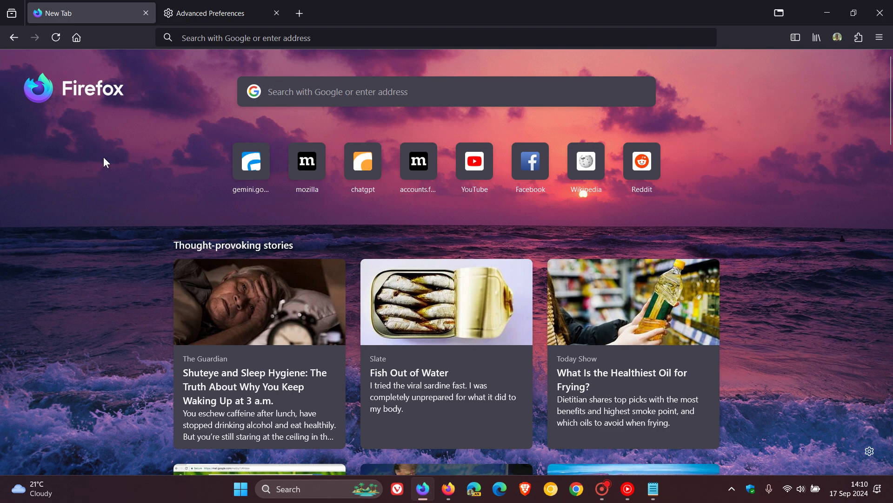
Reset variant-b to false, view New Tab, then set it true again and recheck the layout
left_click(214, 18)
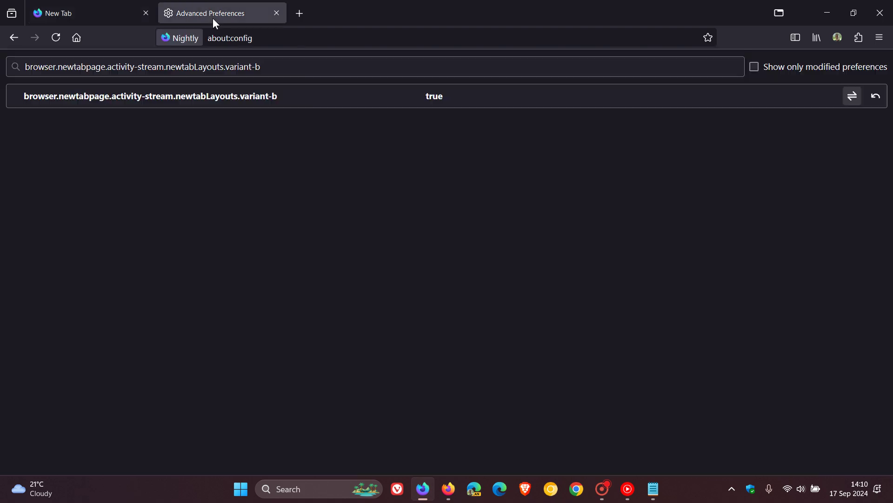
left_click(878, 97)
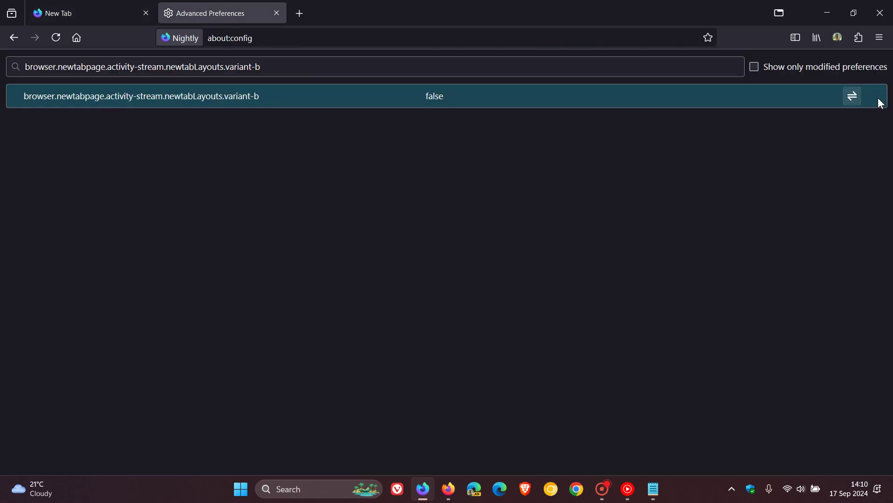
left_click(82, 14)
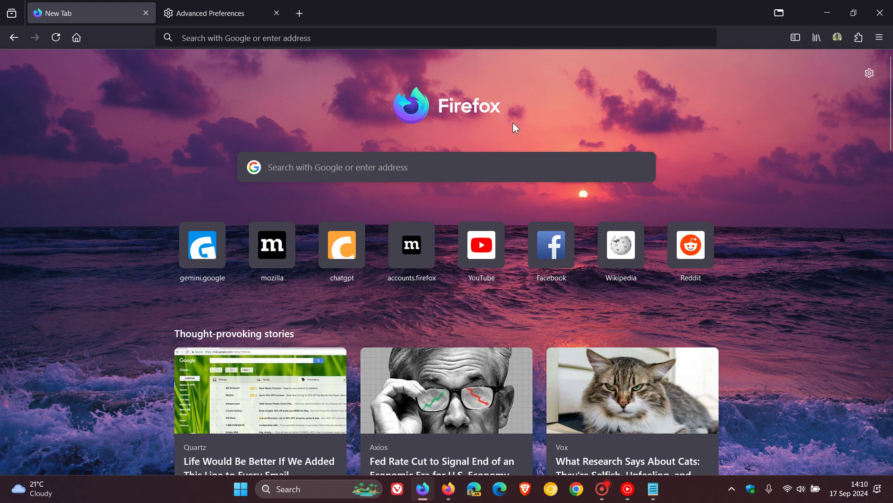
left_click(244, 19)
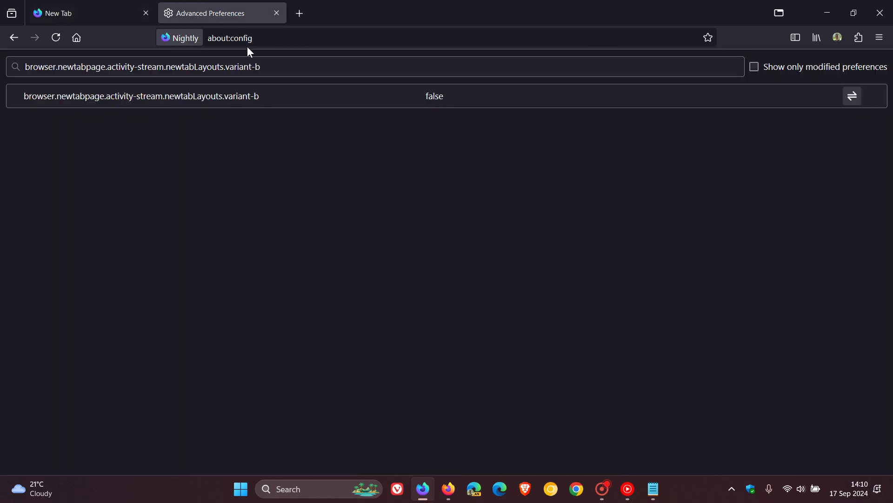
left_click(853, 98)
left_click(100, 14)
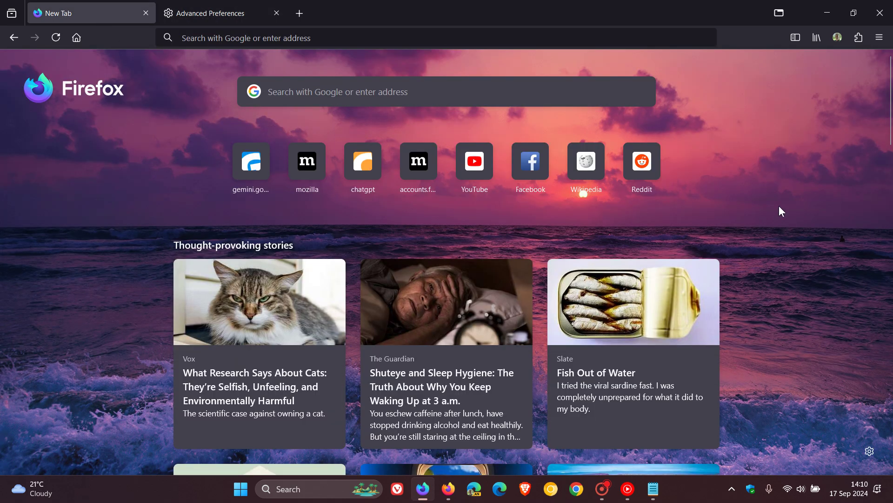